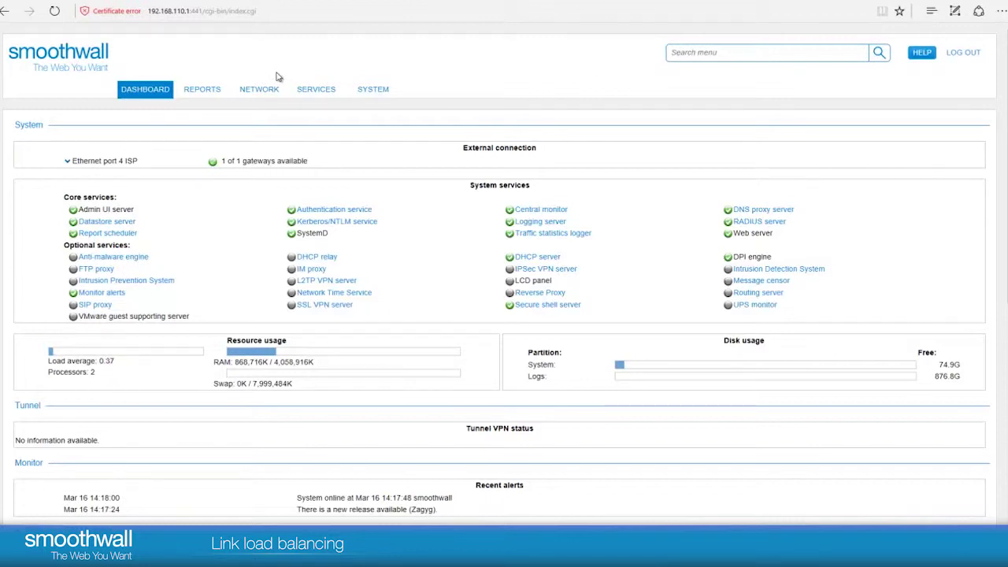
Make NIC 3 an External interface and rename it 'Ethernet port 3 ISP2'.
left_click(168, 130)
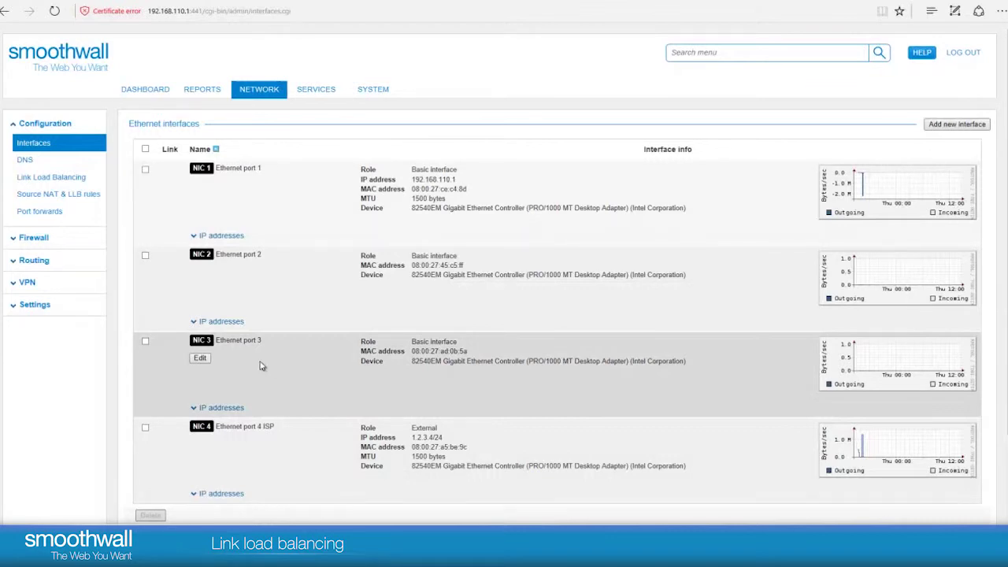
left_click(202, 359)
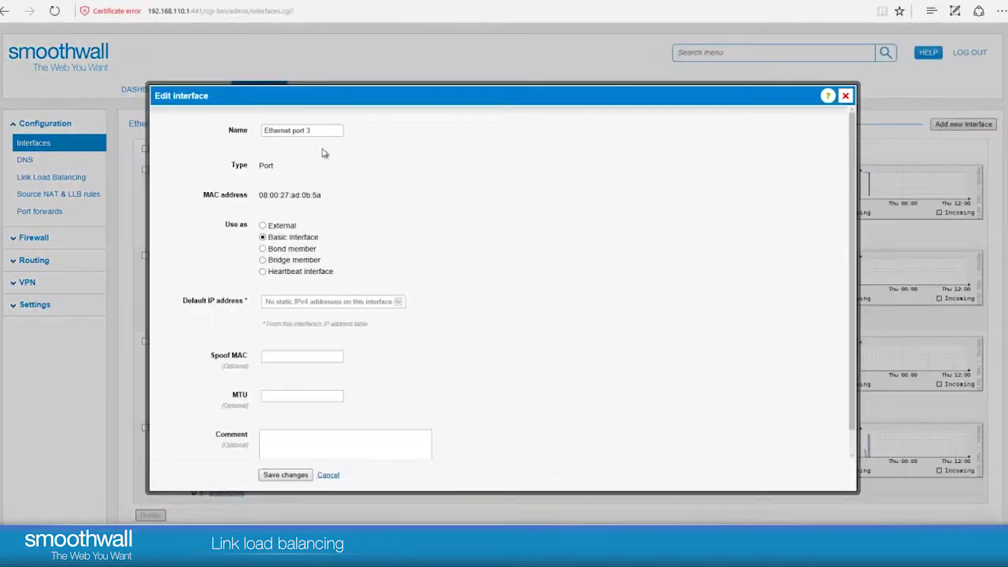
left_click(263, 225)
left_click(323, 132)
type("ISP2")
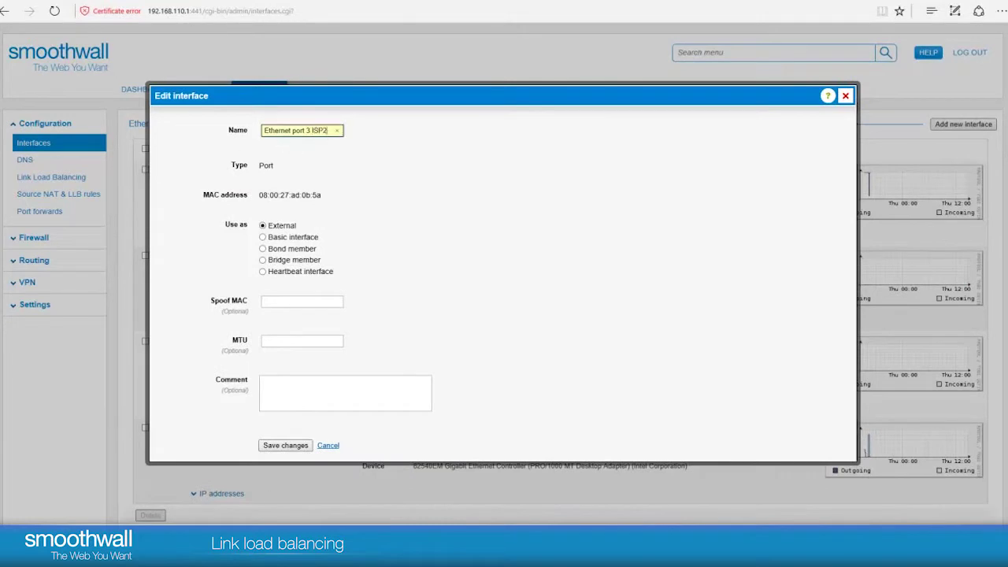
left_click(285, 445)
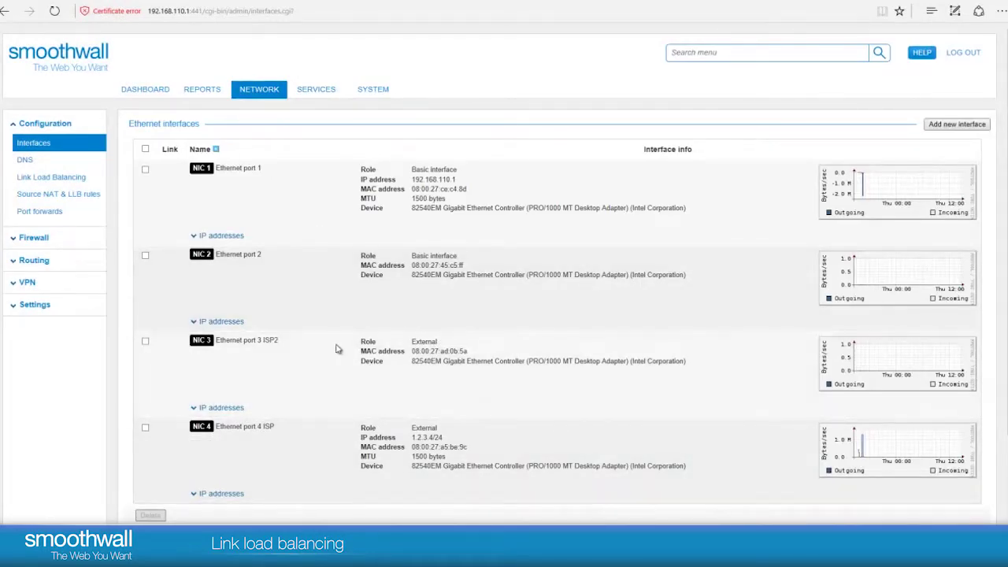
Add a DHCP IPv4 address to ISP2 with 50 Mbps bandwidth and connection monitoring on.
left_click(240, 408)
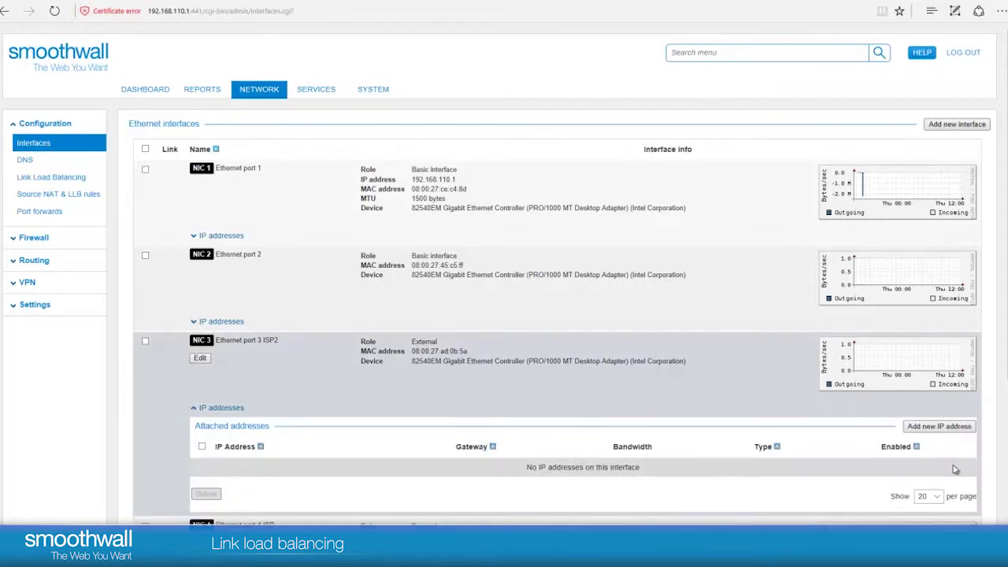
left_click(949, 427)
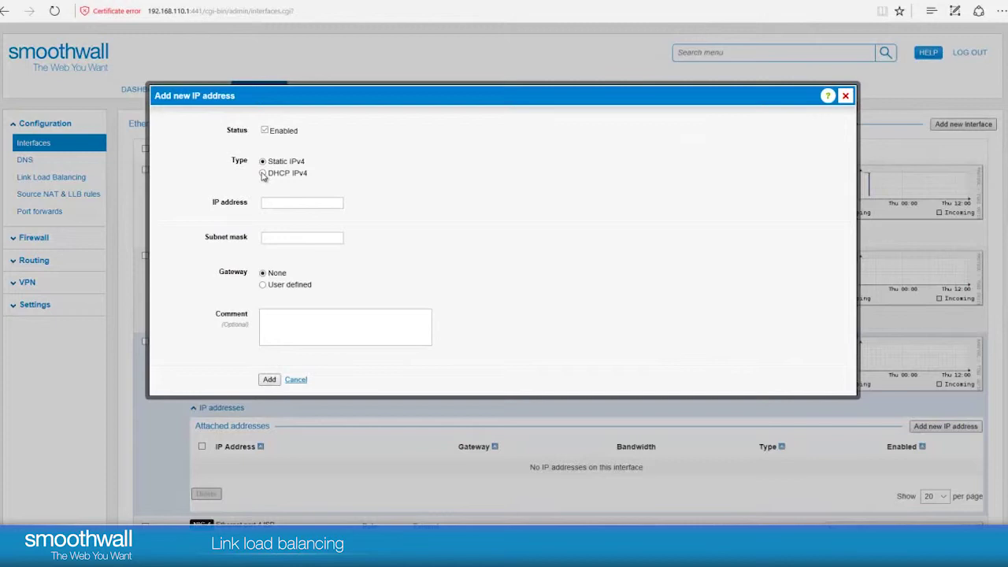
left_click(263, 174)
left_click(318, 207)
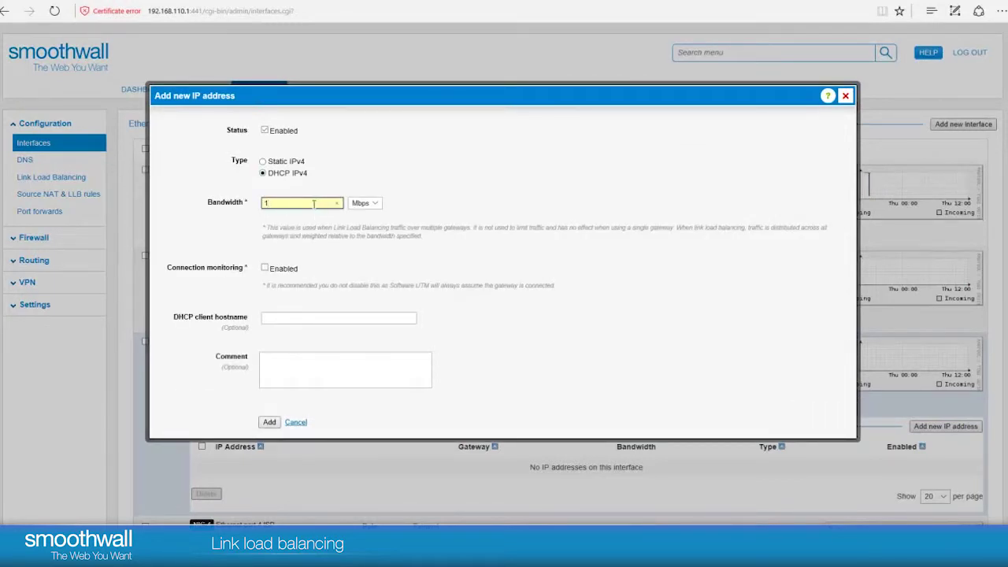
type("50")
left_click(266, 270)
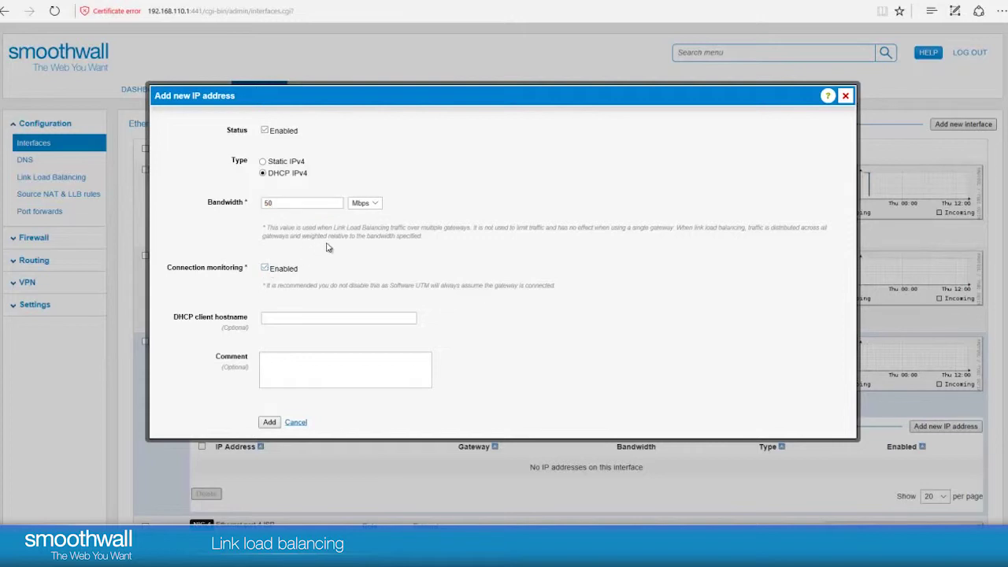
left_click(271, 423)
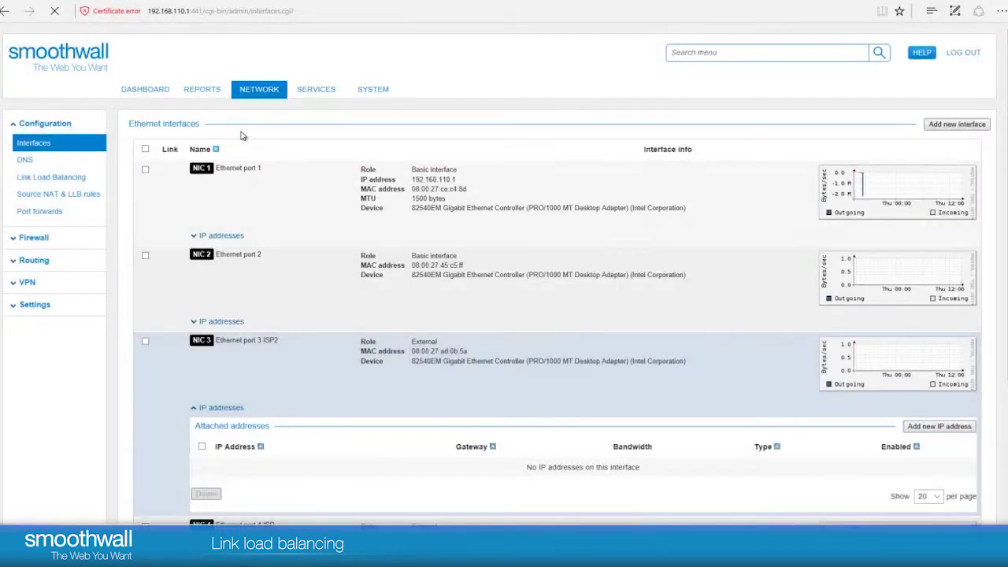
Confirm ISP2's DHCP address 1.2.2.4/24 at 50 Mbps, then go back to the dashboard.
mouse_move(253, 95)
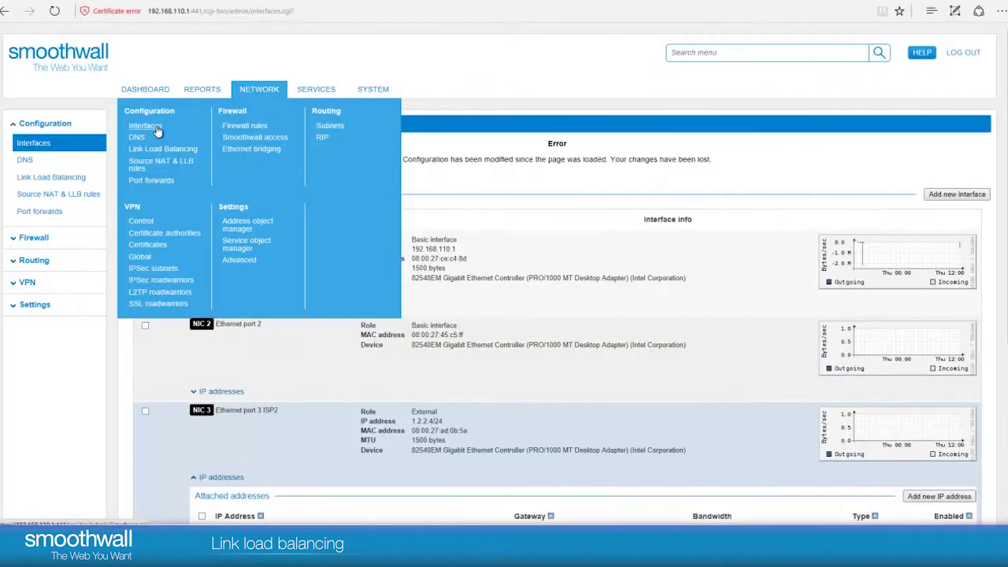
scroll(645, 517, "down", 1)
scroll(645, 517, "down", 3)
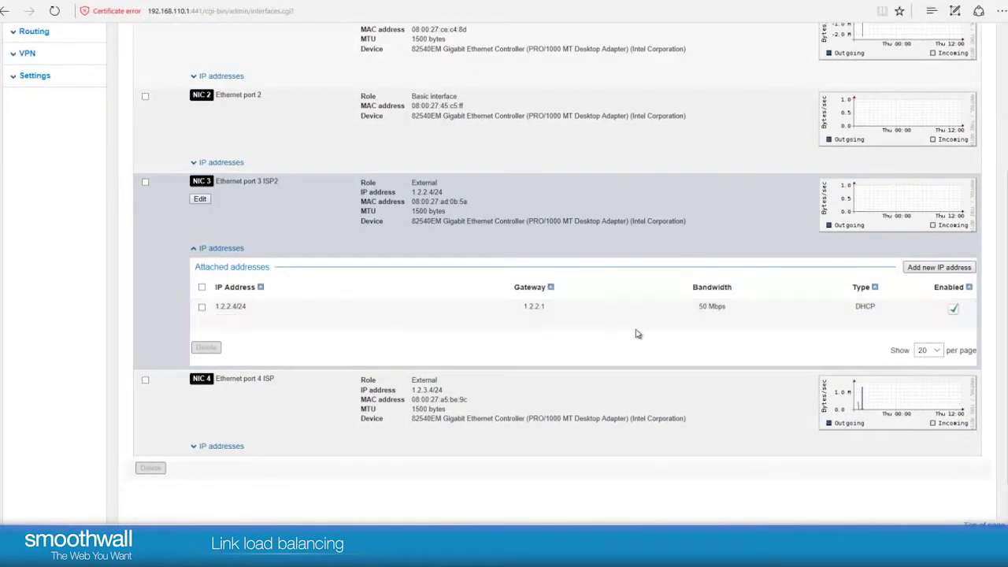
scroll(629, 333, "up", 1)
scroll(628, 333, "up", 2)
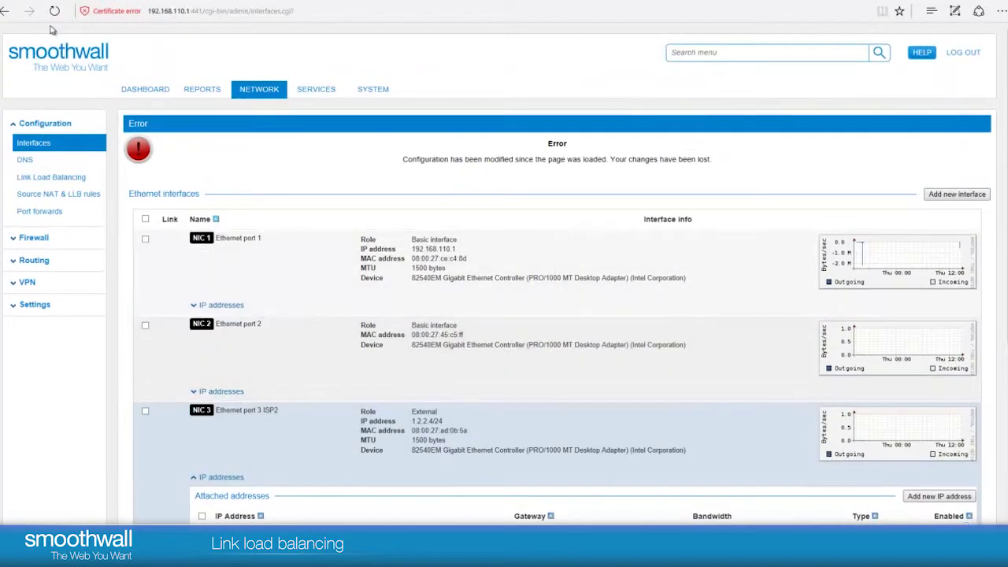
left_click(136, 95)
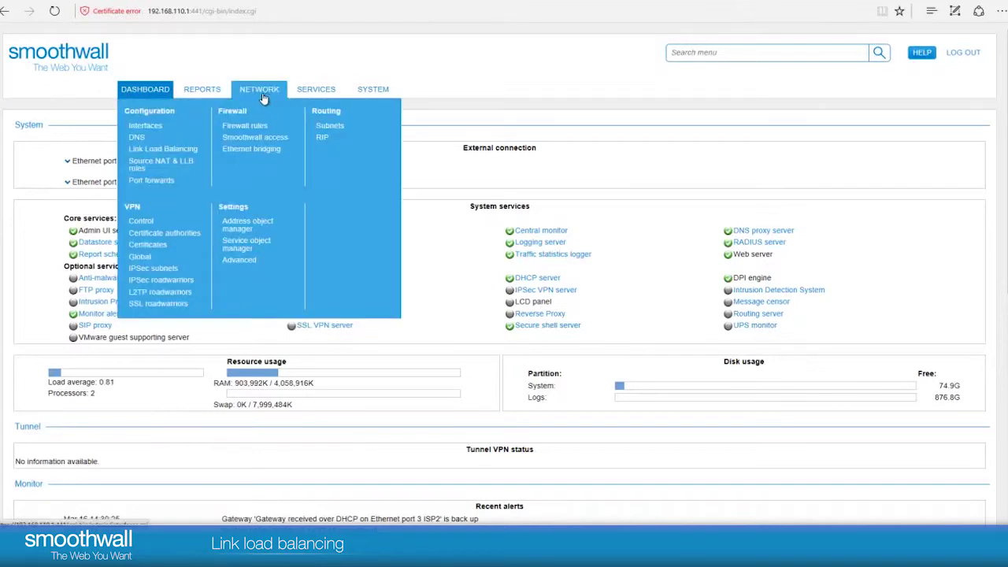
Create an LLB pool with the default name 'New LLB Pool' and maximum targeted bandwidth.
left_click(186, 154)
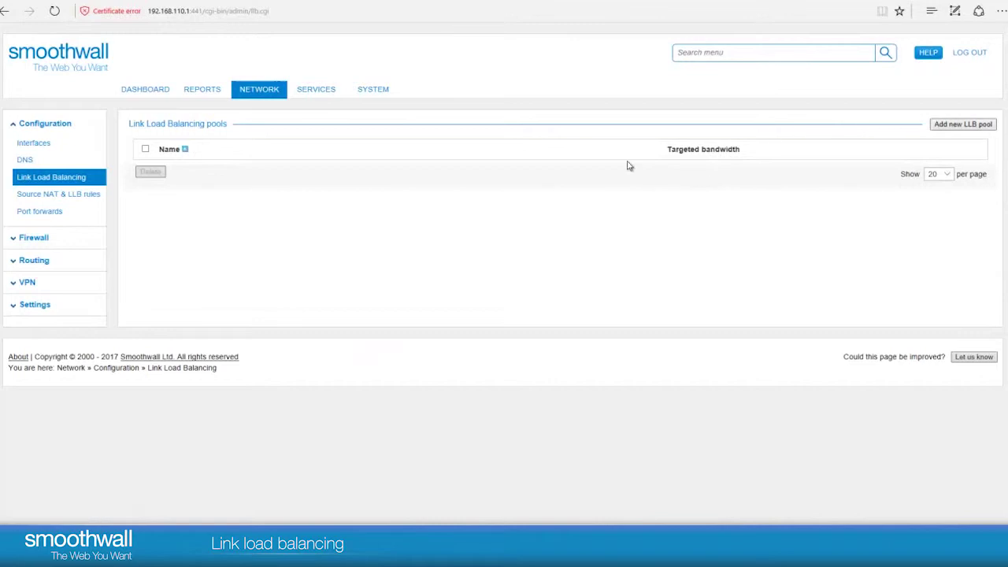
left_click(966, 132)
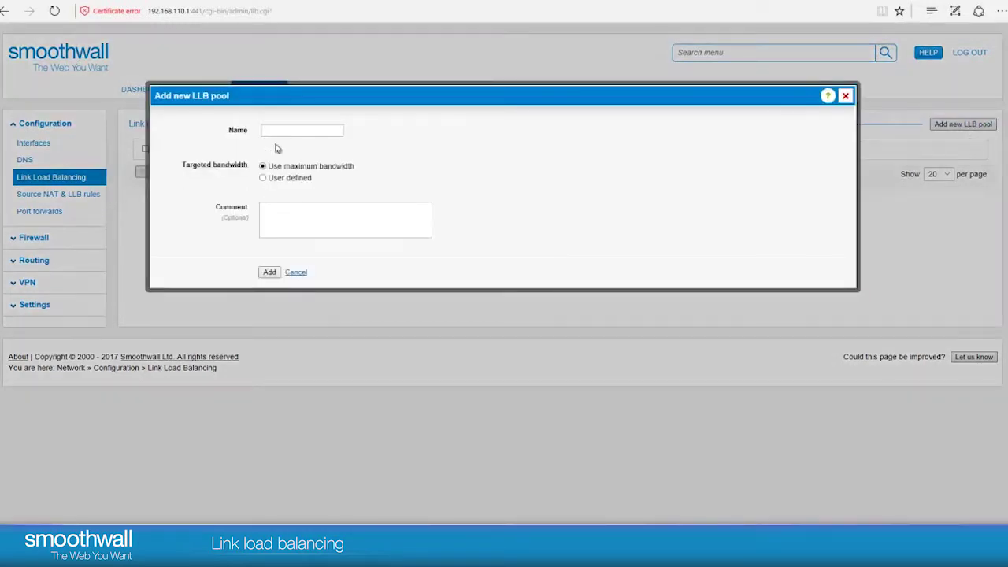
left_click(279, 130)
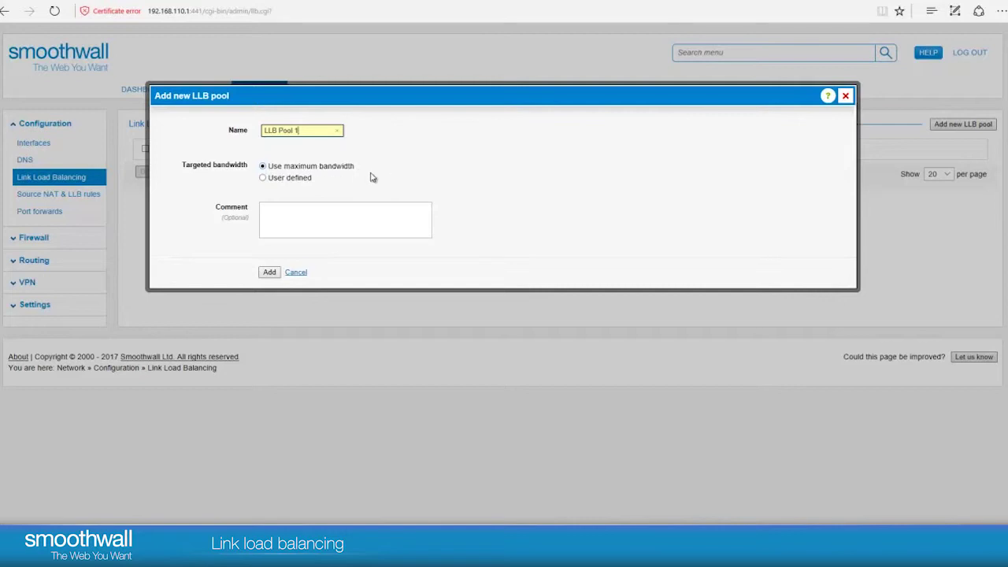
left_click(263, 178)
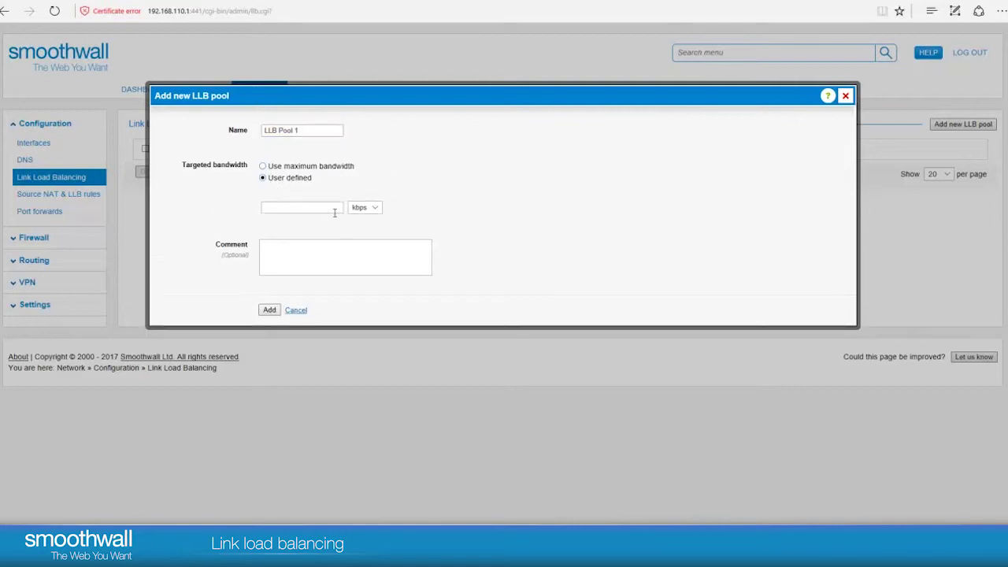
left_click(263, 167)
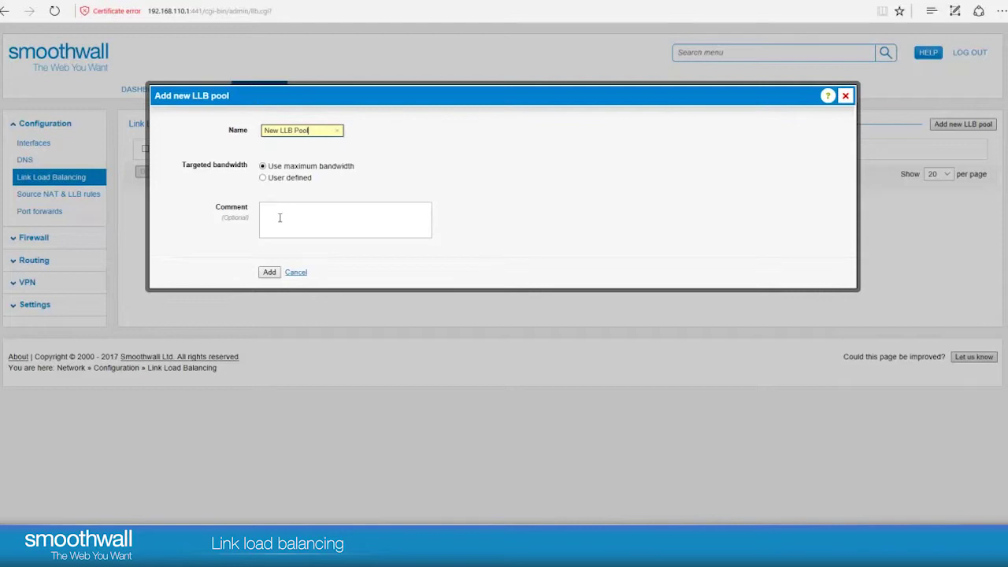
left_click(269, 272)
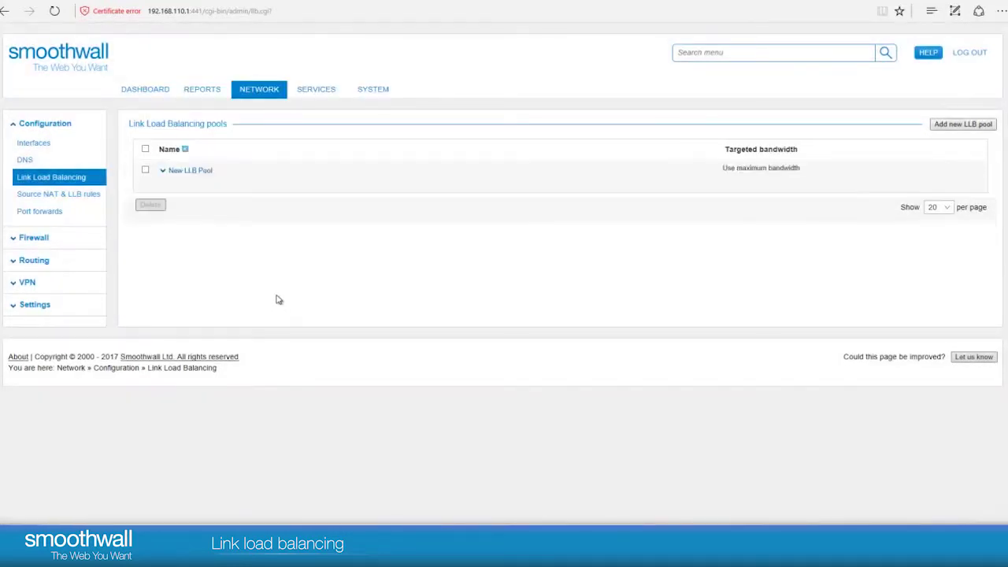
Add an enabled Ethernet port 4 ISP (DHCP) connection to New LLB Pool.
mouse_move(186, 178)
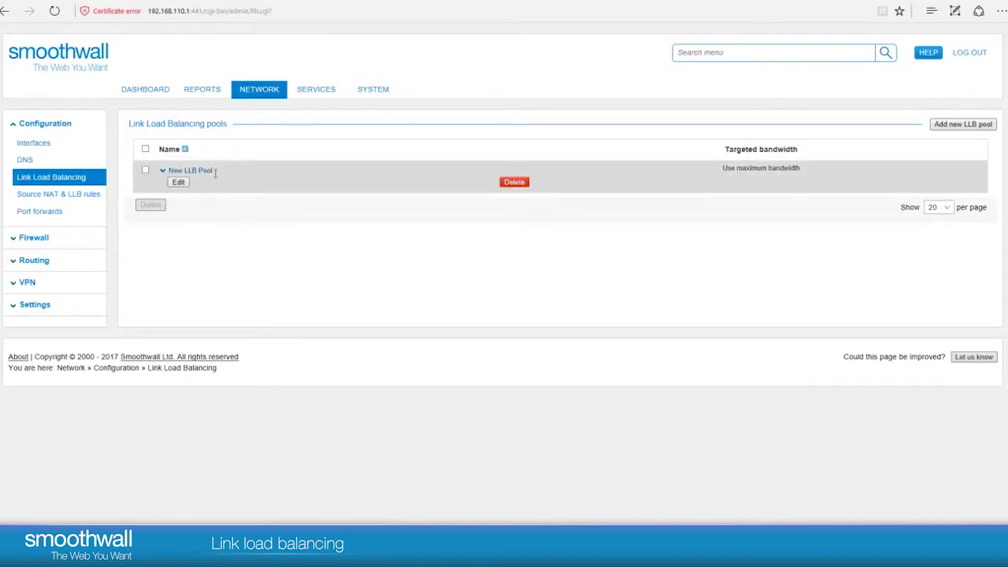
left_click(209, 176)
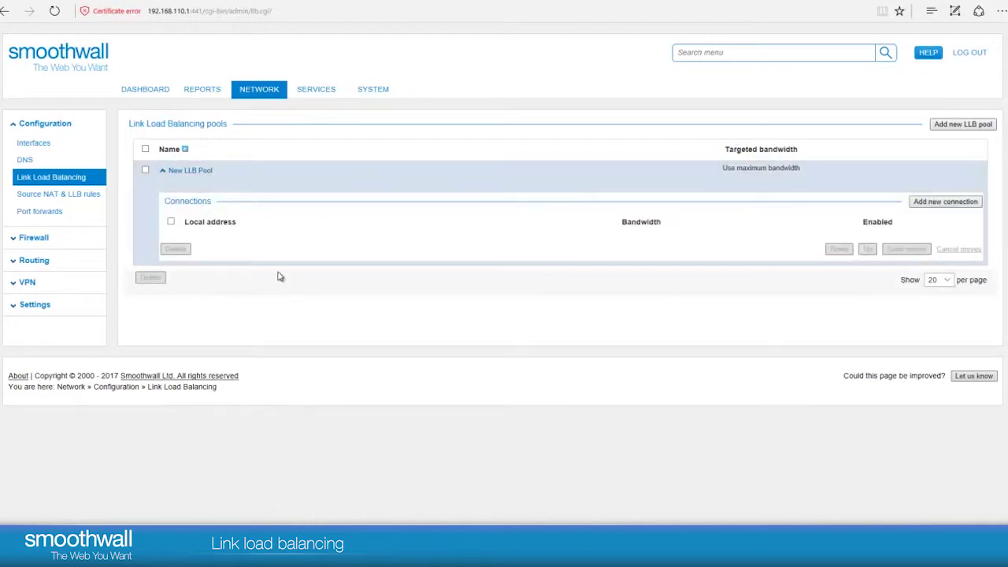
mouse_move(347, 243)
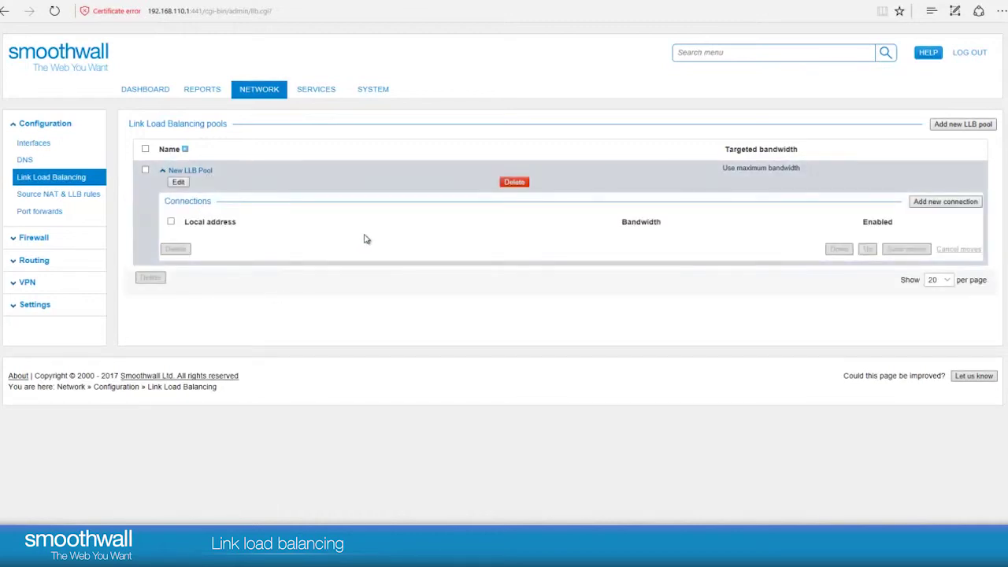
left_click(938, 206)
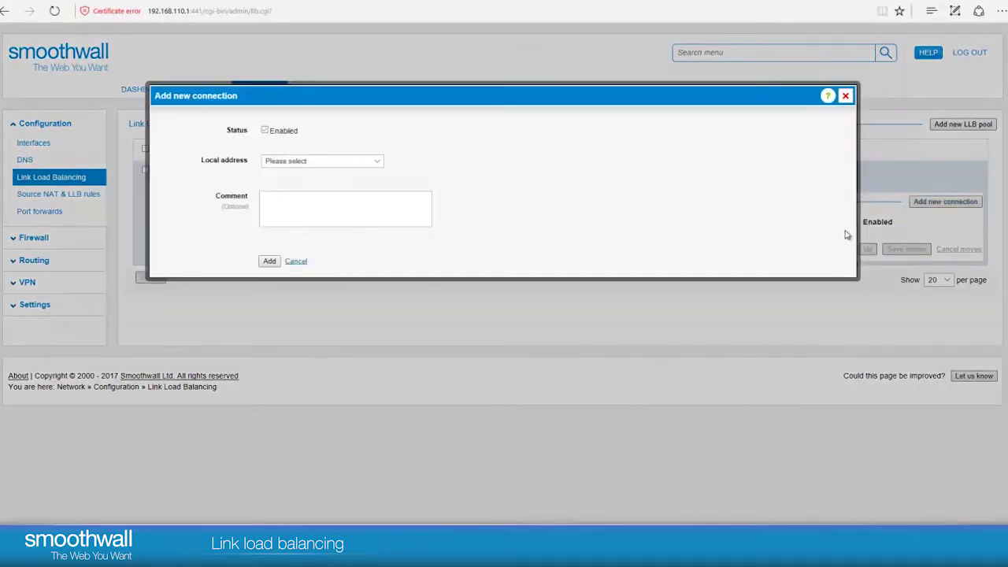
left_click(265, 132)
left_click(337, 165)
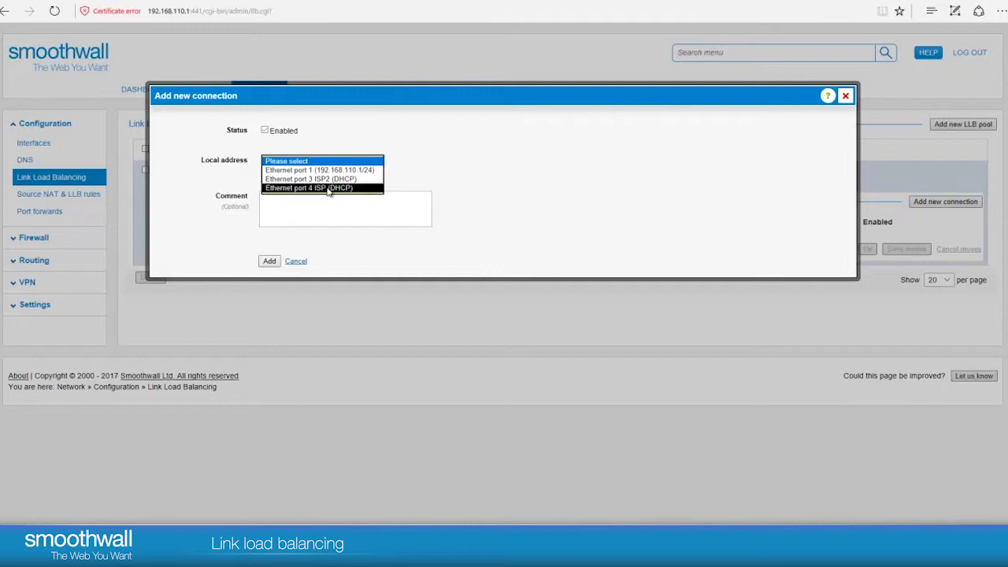
left_click(329, 189)
left_click(269, 260)
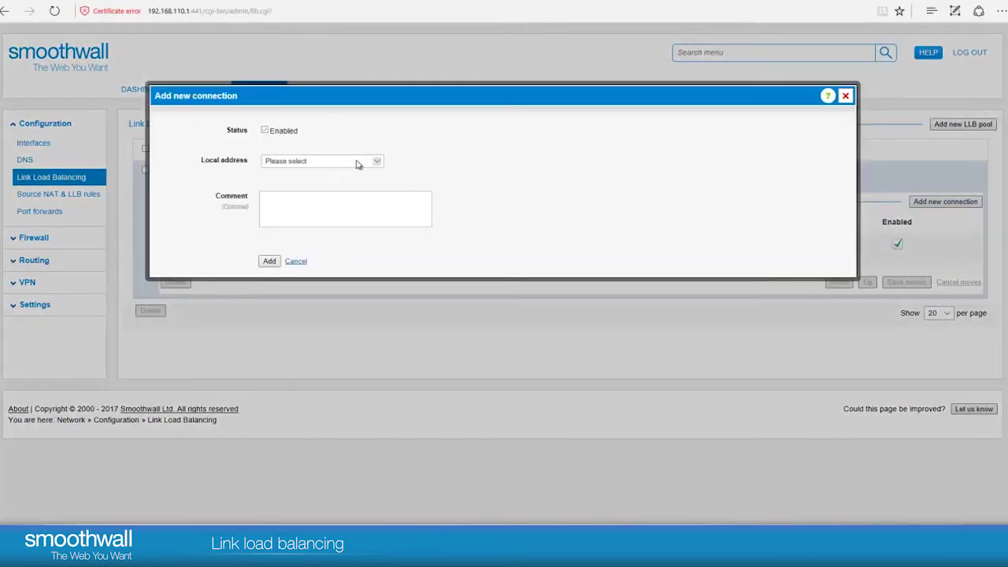
Add Ethernet port 3 ISP2 (DHCP) as the pool's second connection.
left_click(307, 162)
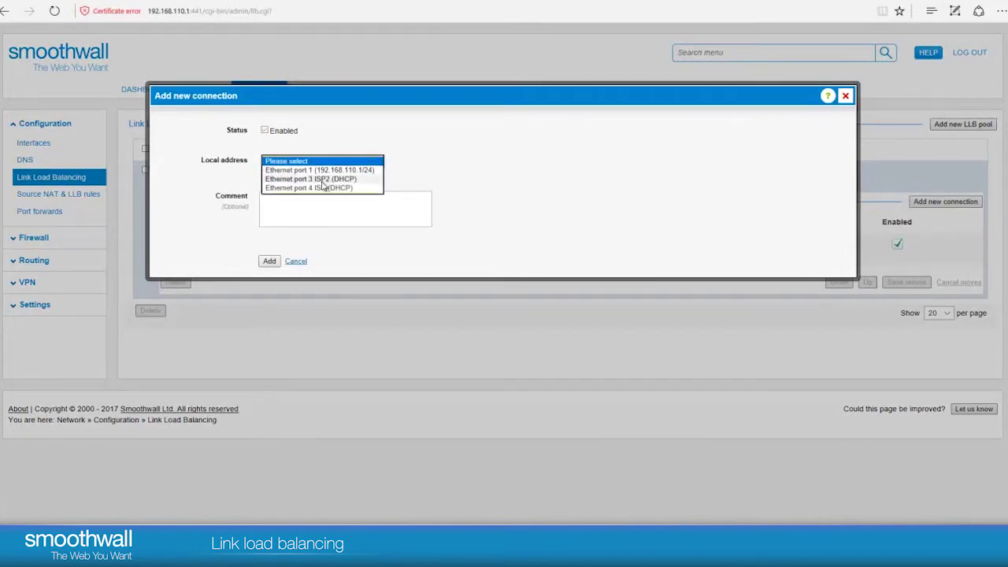
left_click(325, 179)
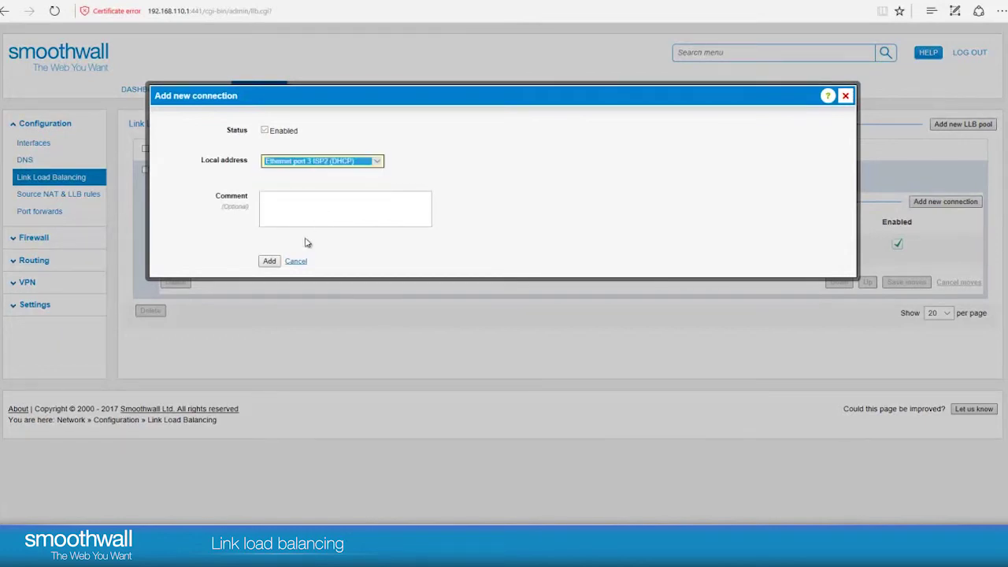
left_click(269, 262)
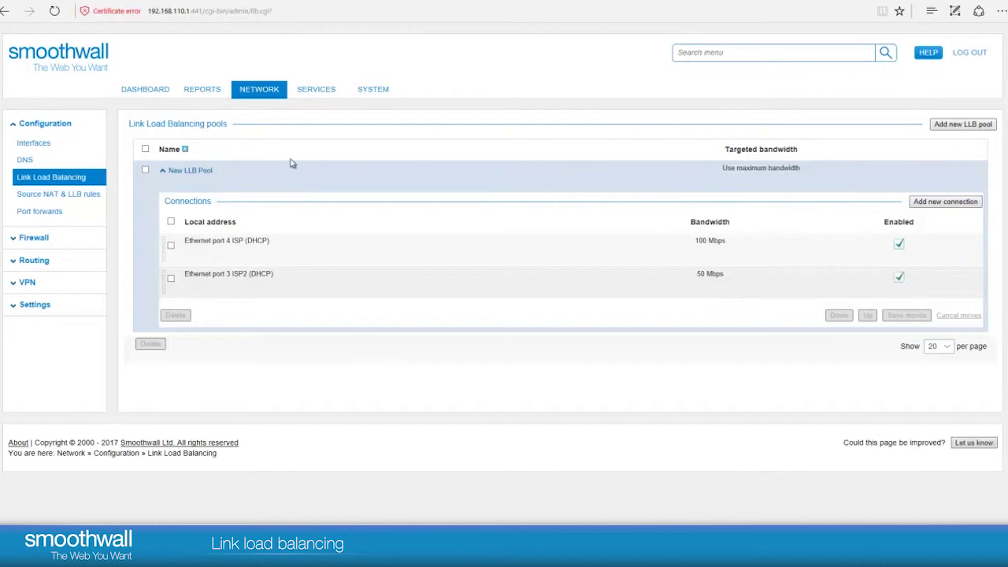
Return to the dashboard and confirm both ISP connections report 1 of 1 gateways available.
mouse_move(199, 175)
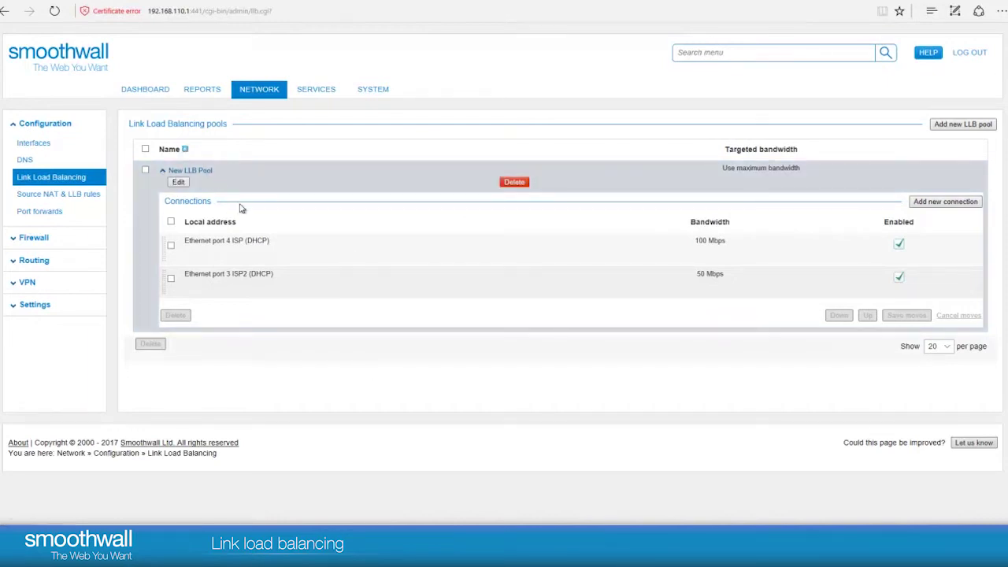
mouse_move(168, 242)
left_click(152, 92)
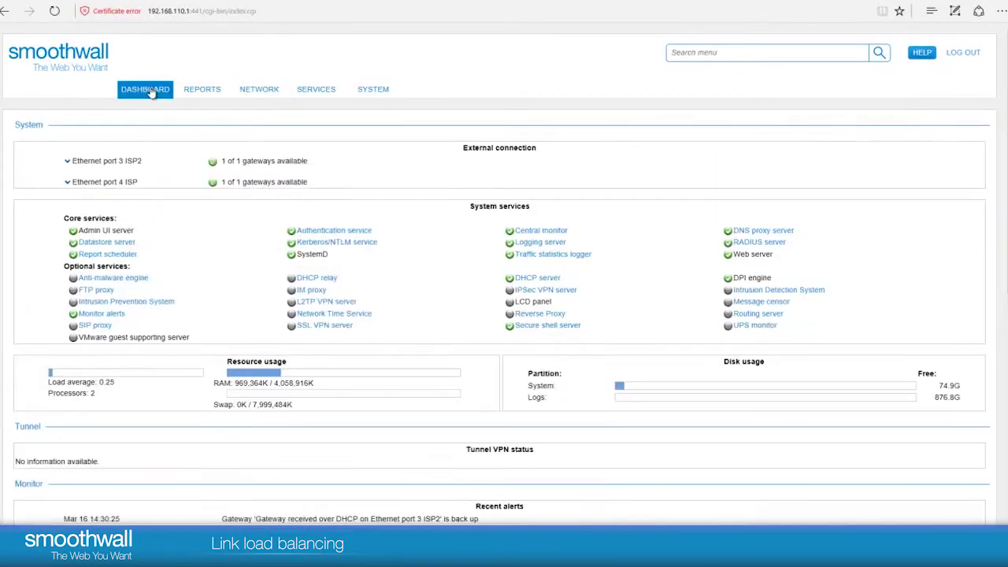
mouse_move(259, 94)
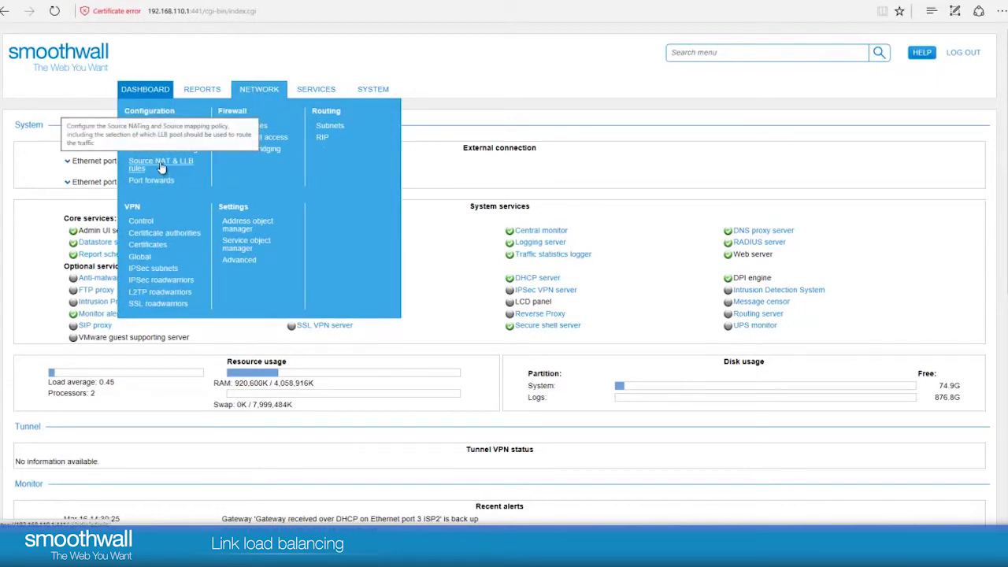
On Source NAT & LLB rules, try New LLB Pool as default pool, then restore All available.
left_click(191, 165)
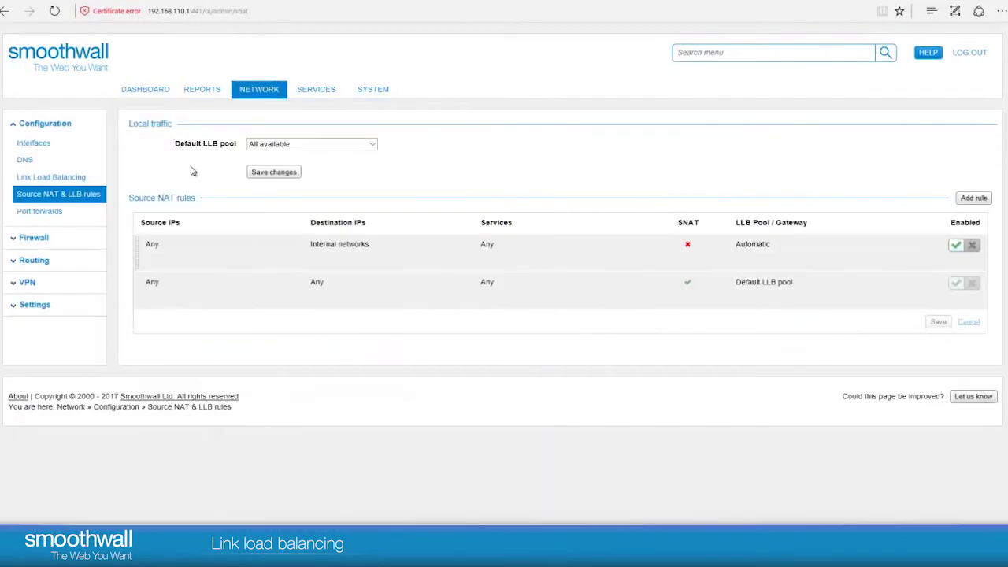
left_click(283, 146)
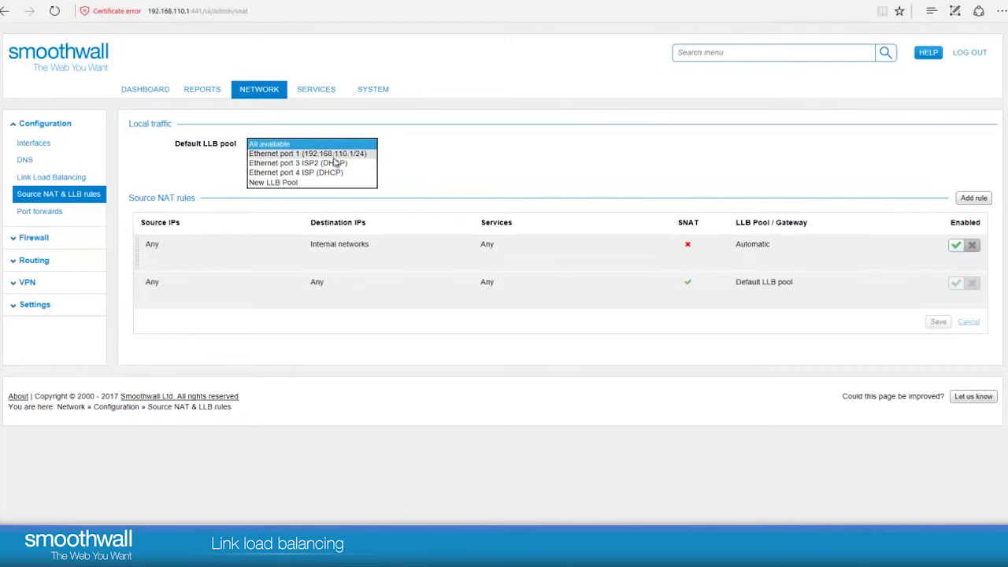
left_click(331, 185)
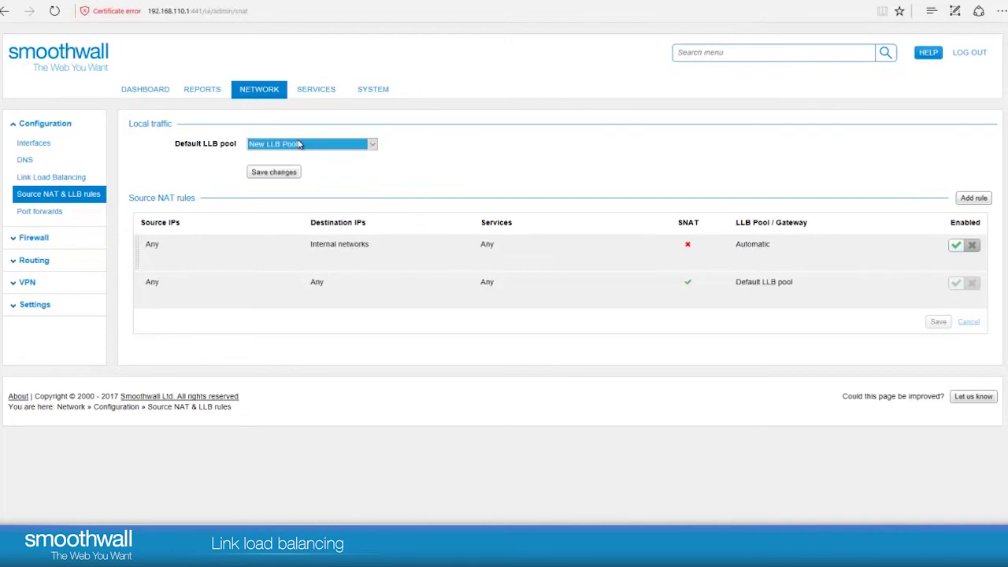
left_click(296, 144)
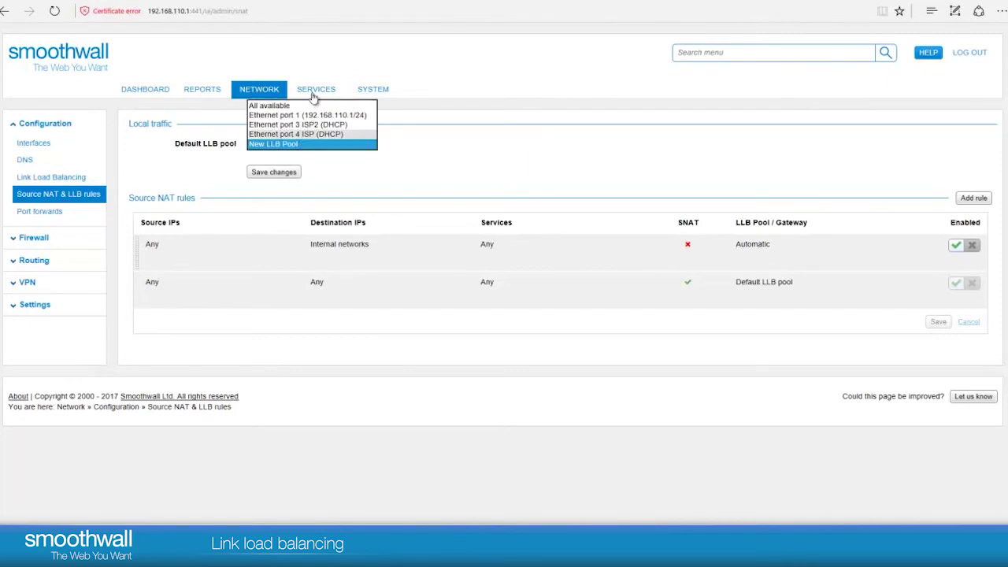
left_click(311, 105)
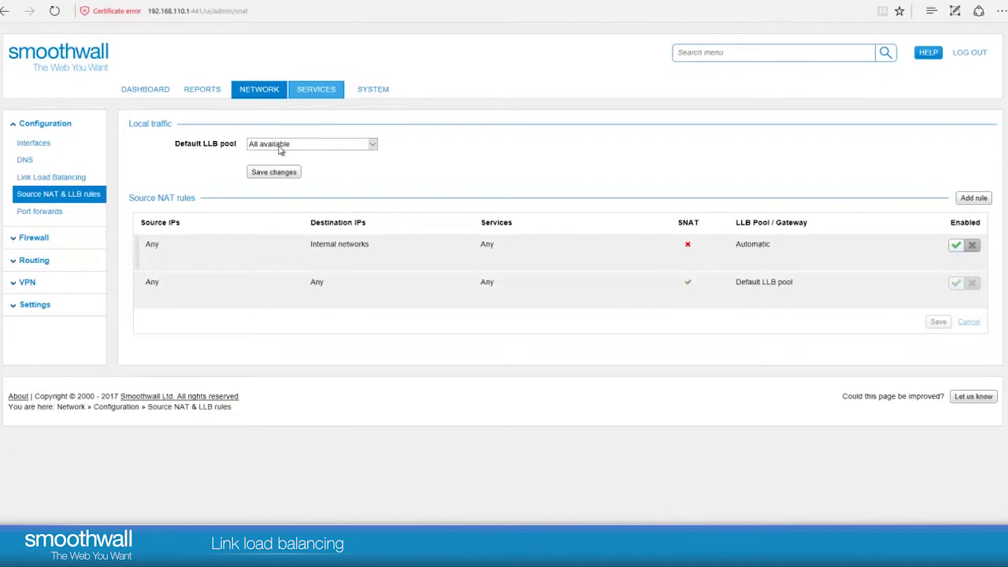
left_click(290, 175)
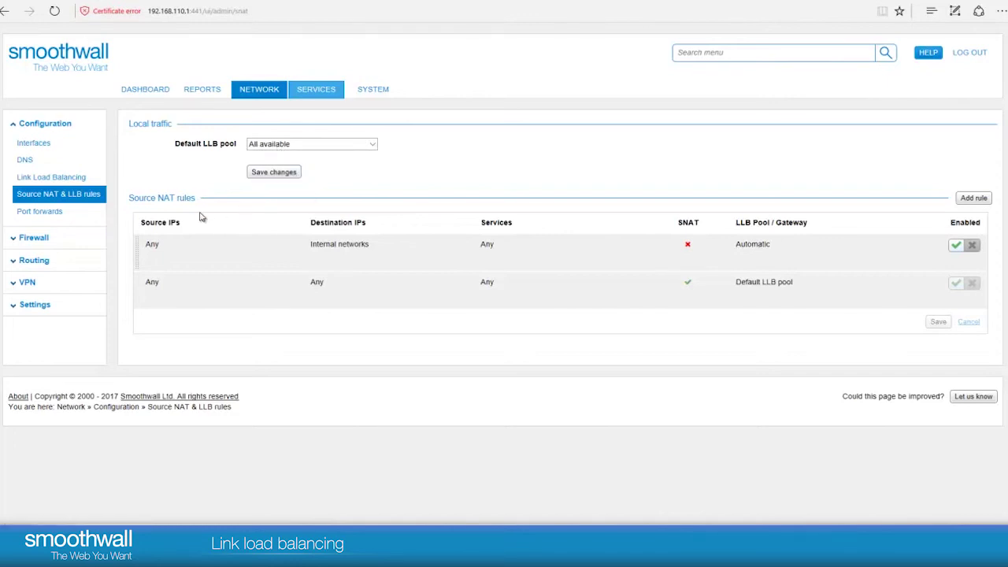